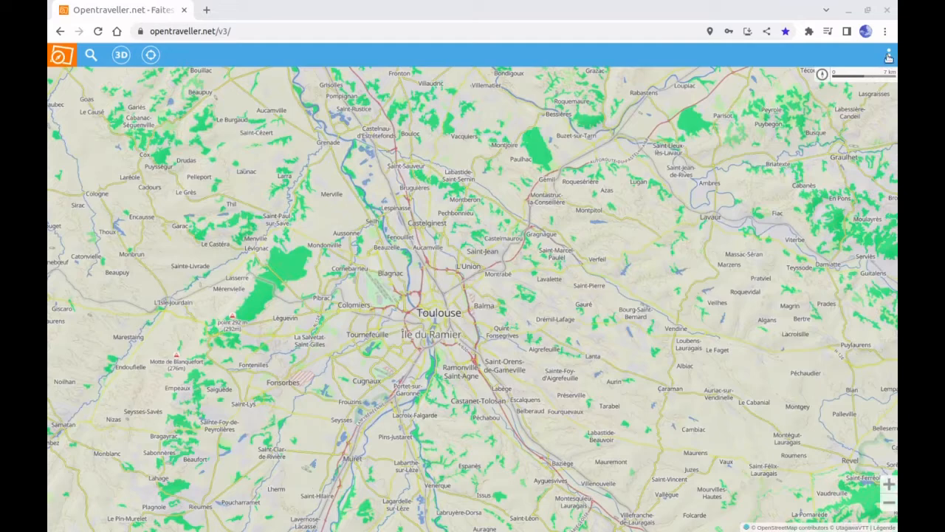
Show the Parcours layer on the map around Toulouse and return to the map.
click(889, 56)
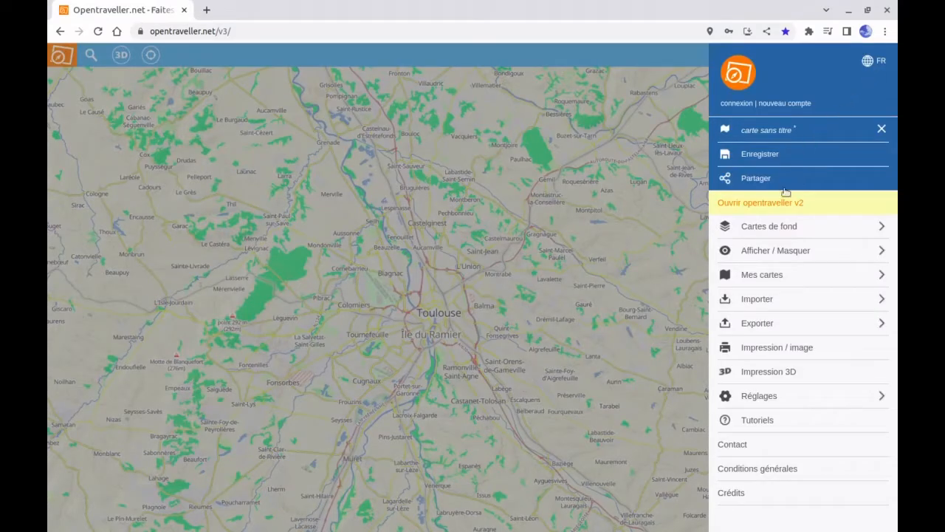
click(790, 258)
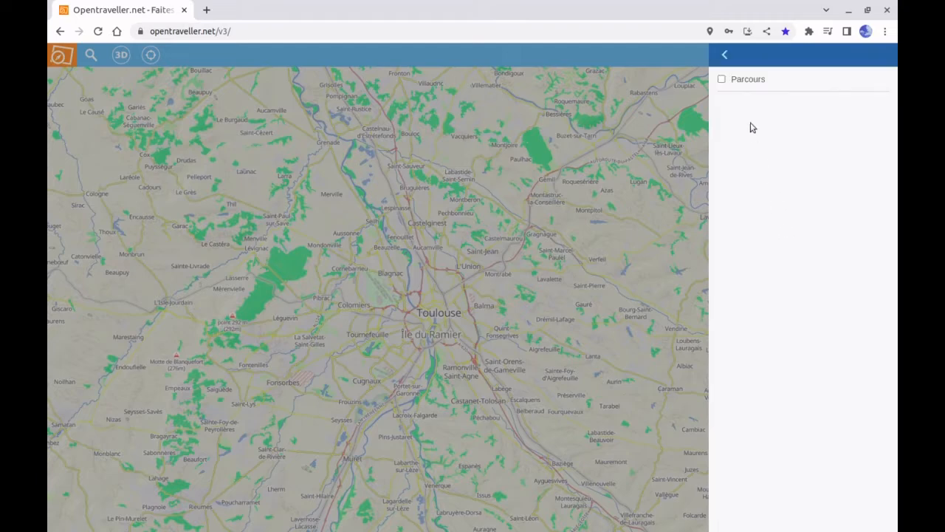
click(750, 79)
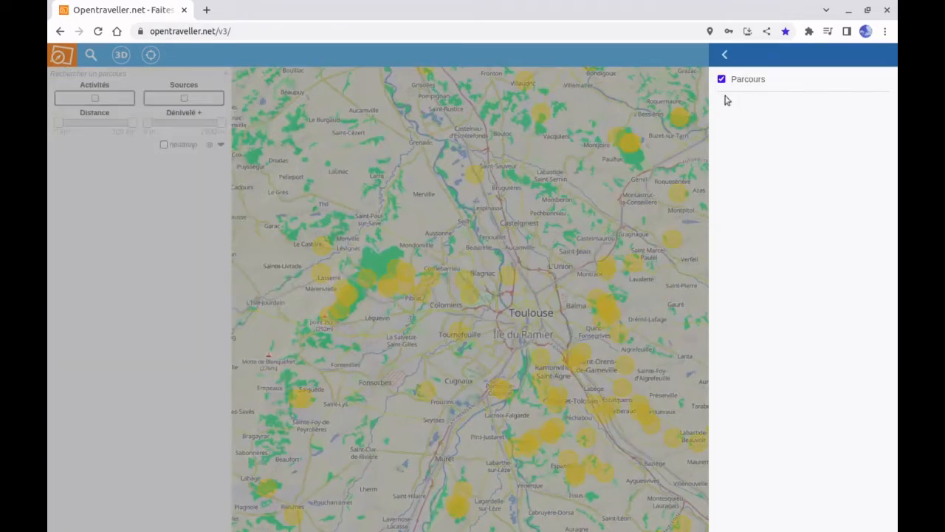
click(607, 193)
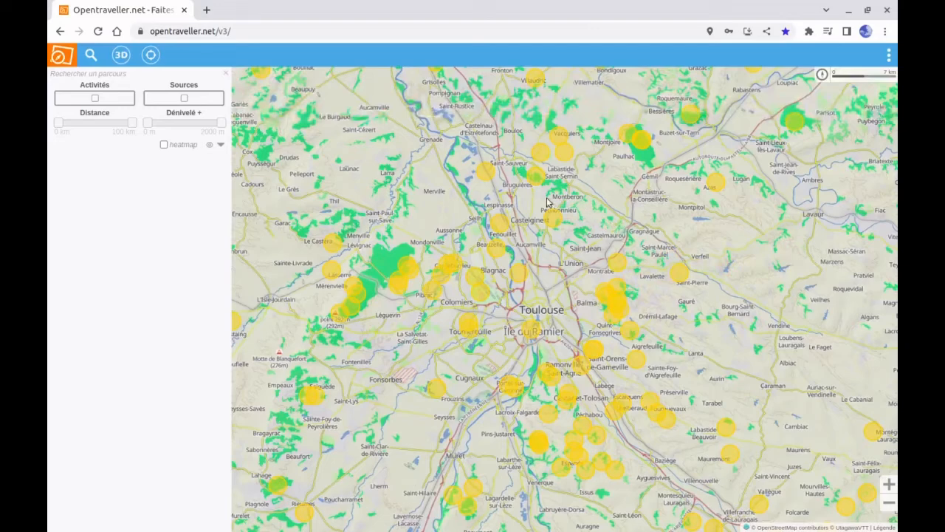
Restrict the route sources to UtagawaVTT and display the routes as a heatmap.
click(205, 102)
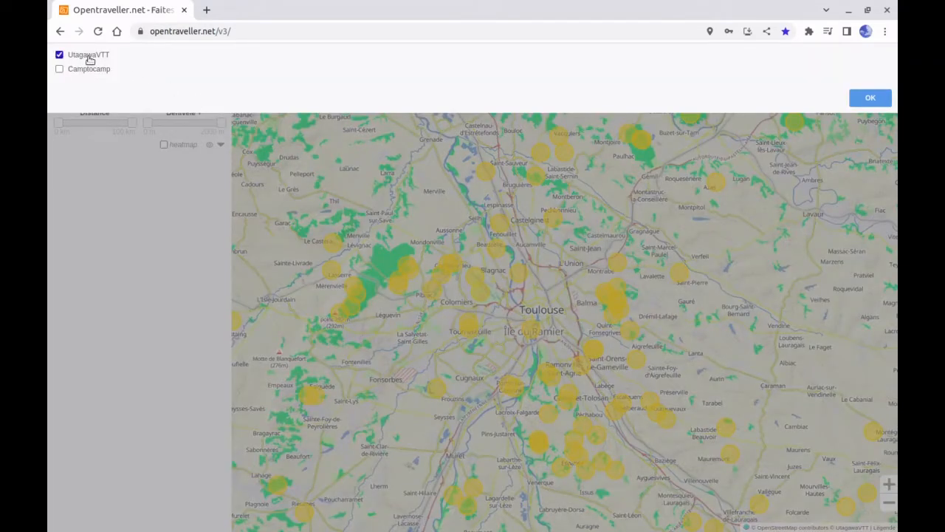
click(877, 100)
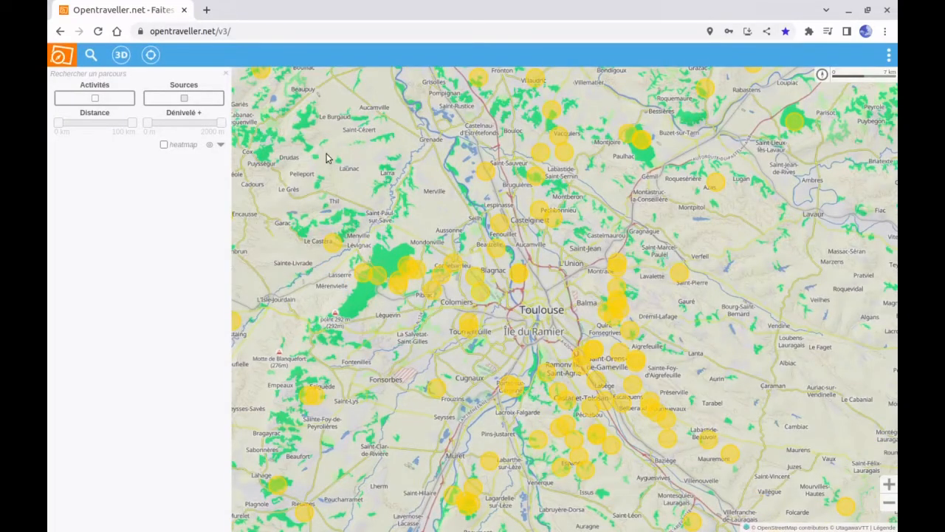
click(184, 147)
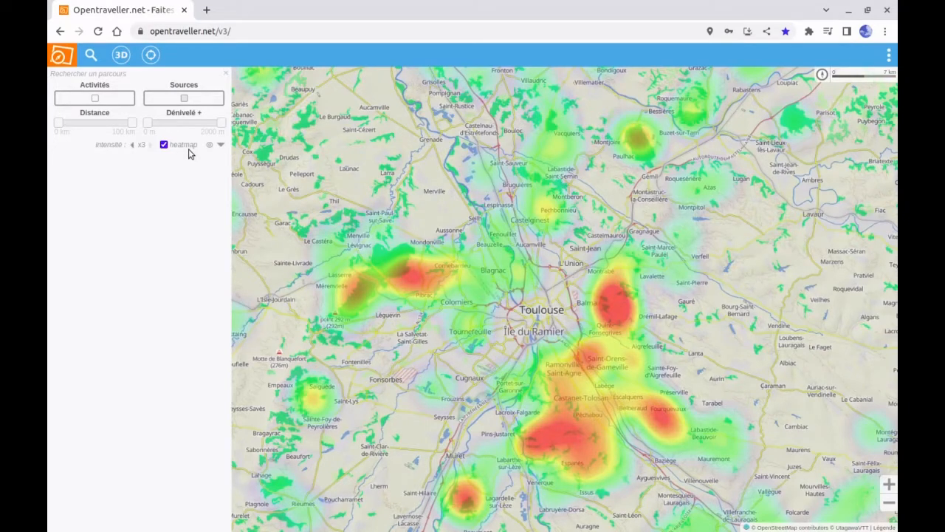
click(211, 146)
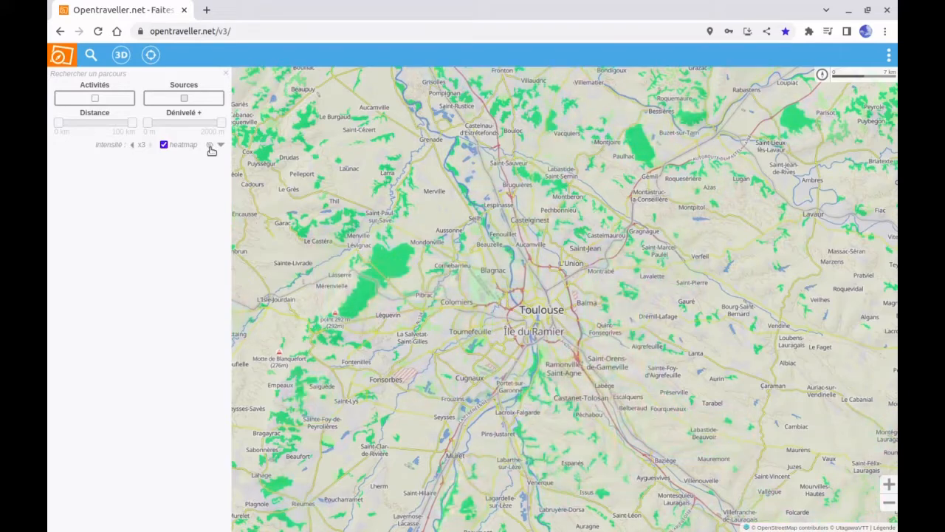
click(211, 146)
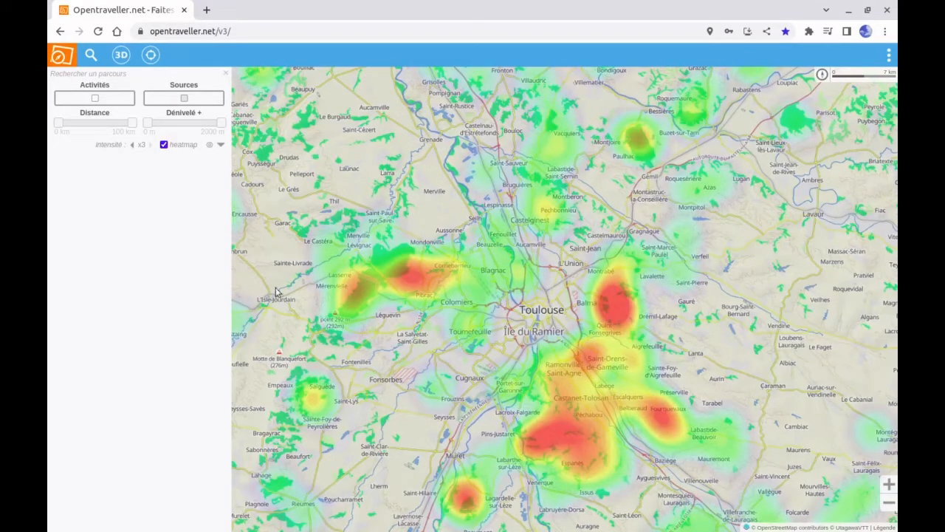
Focus on the area around Corronsac and Clermont-le-Fort south of Toulouse and set the heatmap intensity to x1.
drag(477, 392, 417, 291)
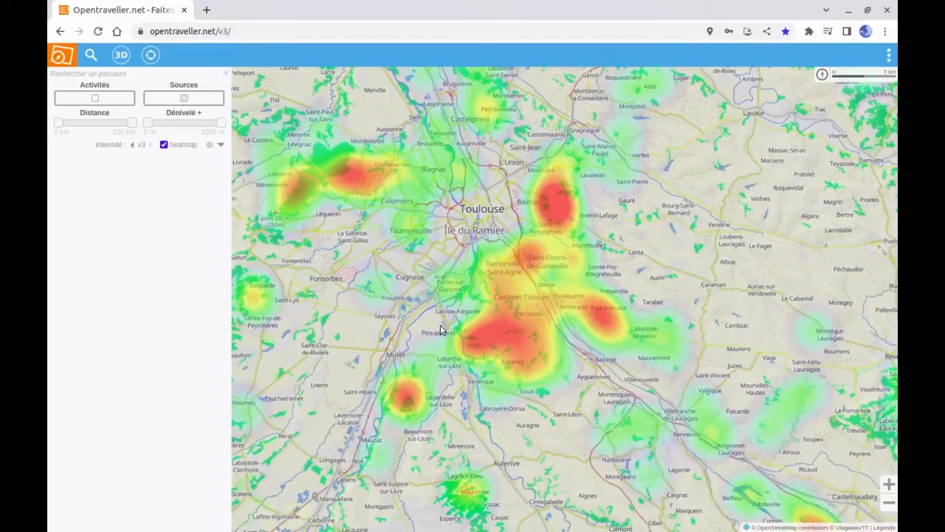
scroll(496, 357, up, 1)
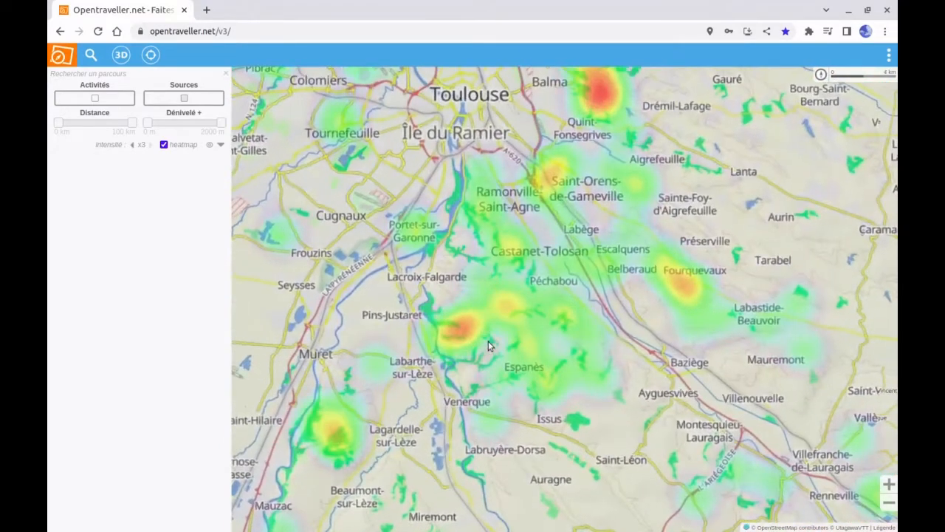
scroll(488, 342, up, 1)
scroll(488, 342, up, 2)
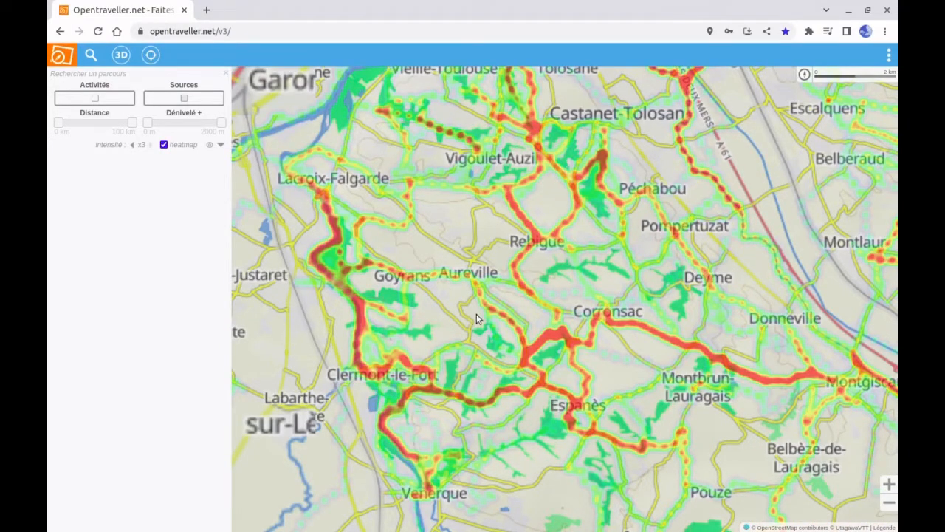
scroll(476, 318, up, 1)
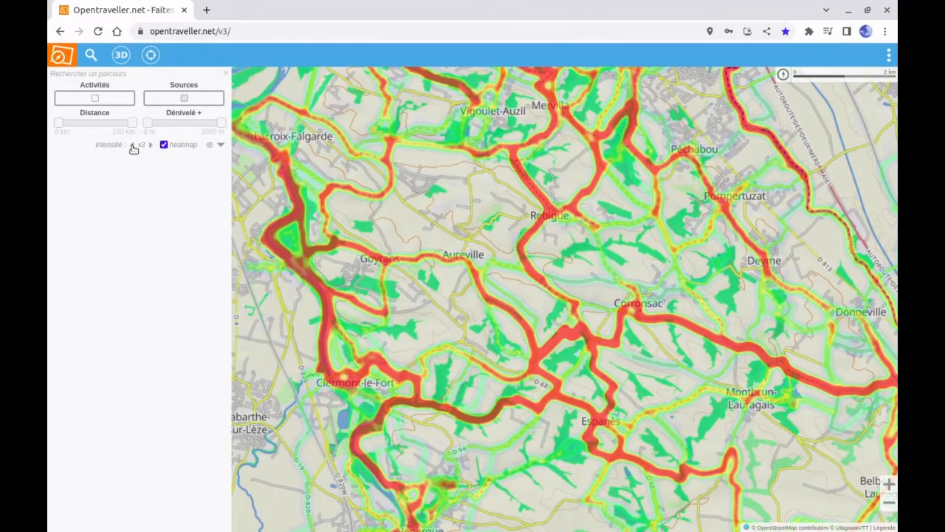
click(133, 147)
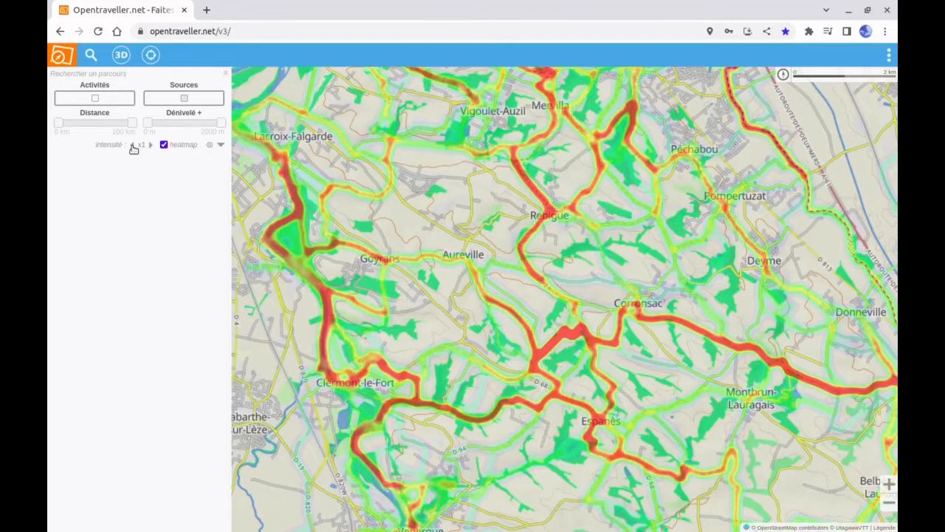
click(133, 146)
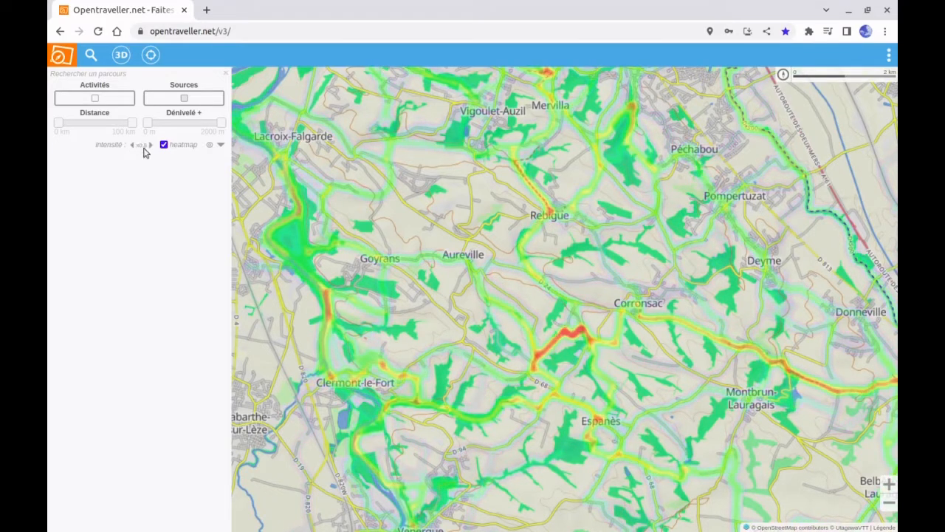
click(151, 146)
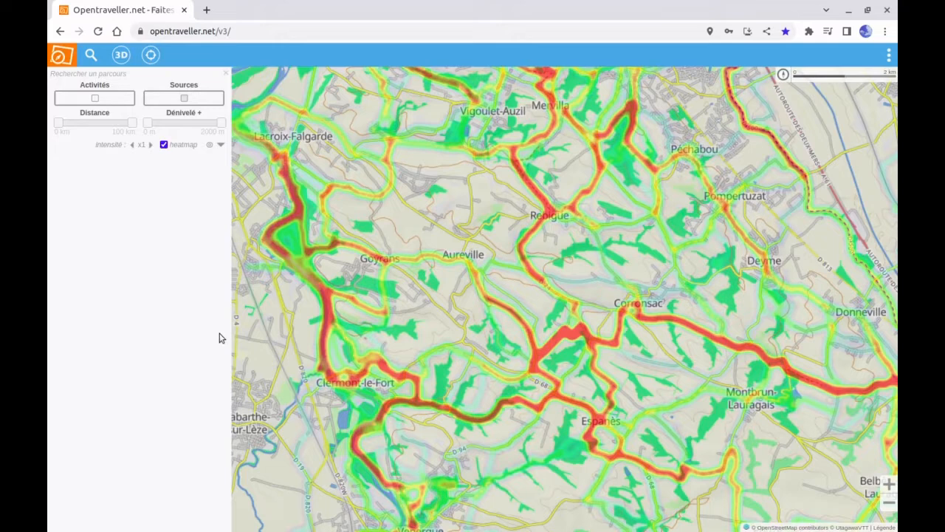
Start a new trace at Corronsac and plot it southwest along the red heatmap paths past the D 68, about 4.6 km.
right_click(632, 306)
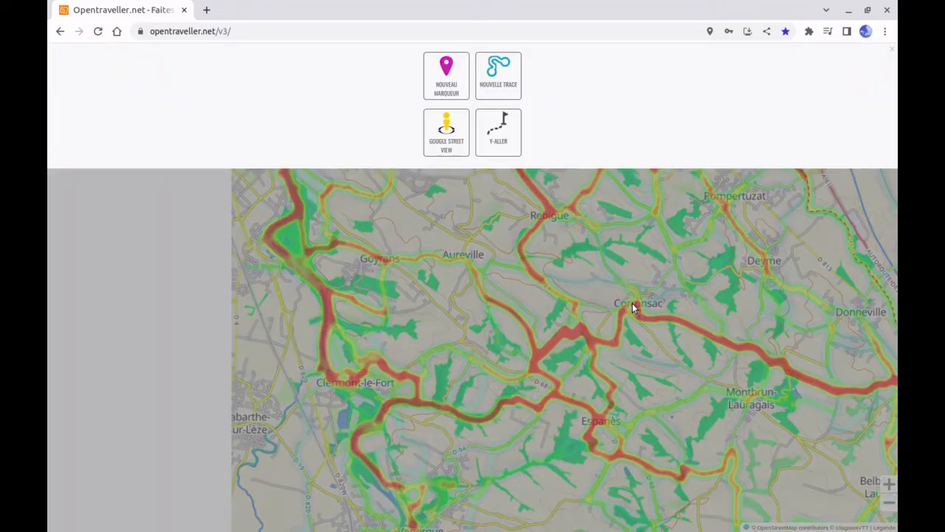
click(500, 77)
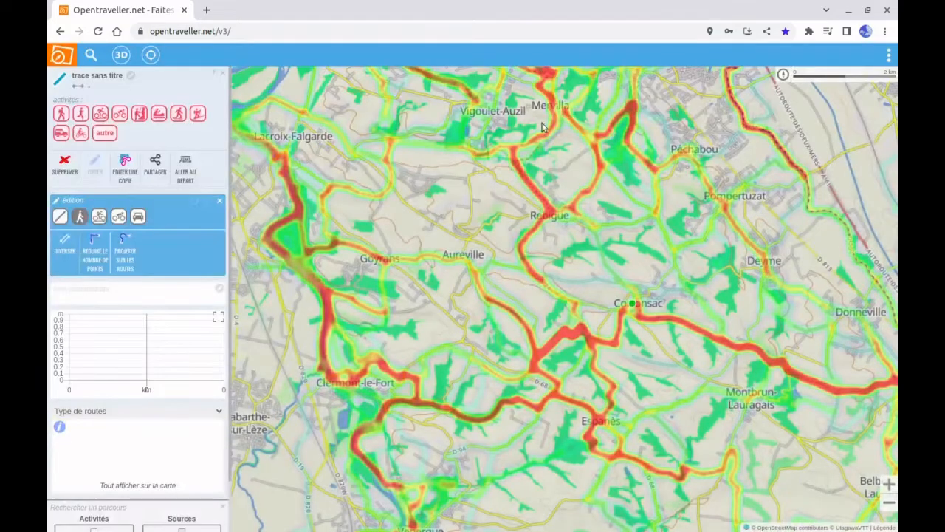
click(614, 343)
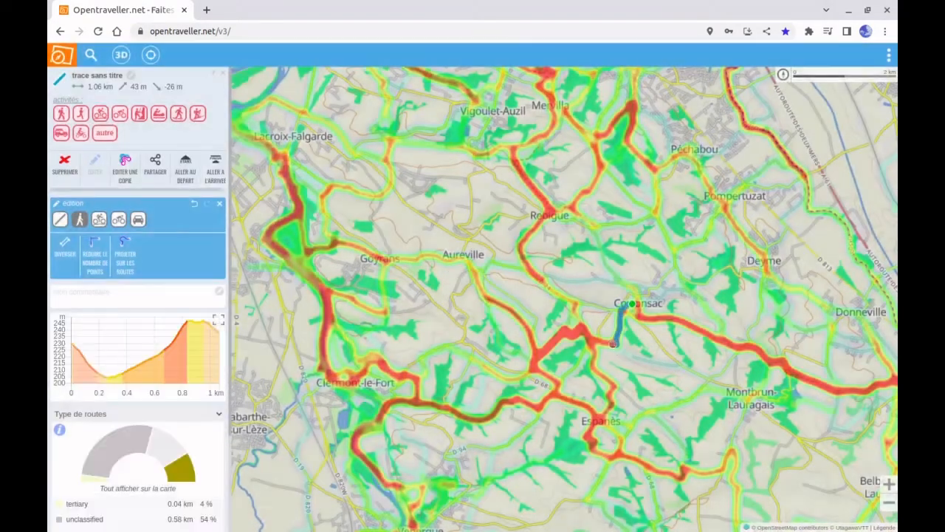
click(584, 329)
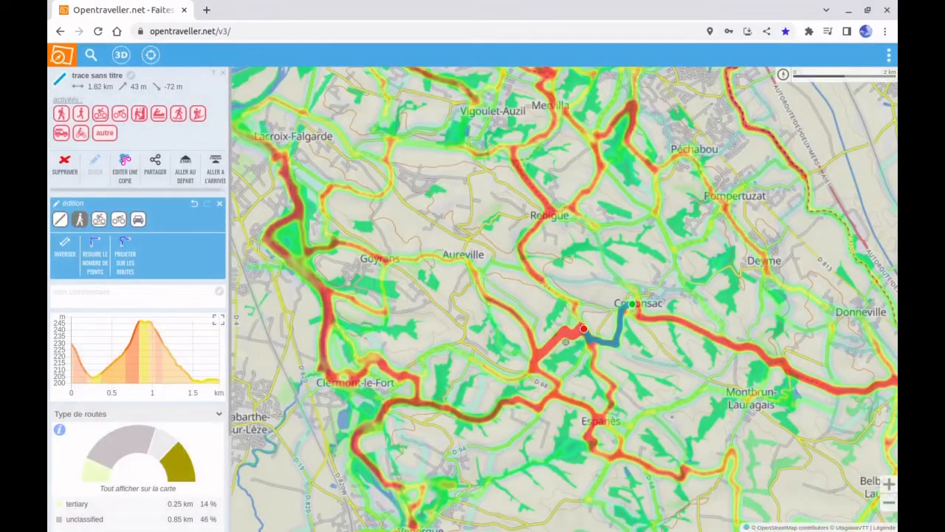
click(544, 352)
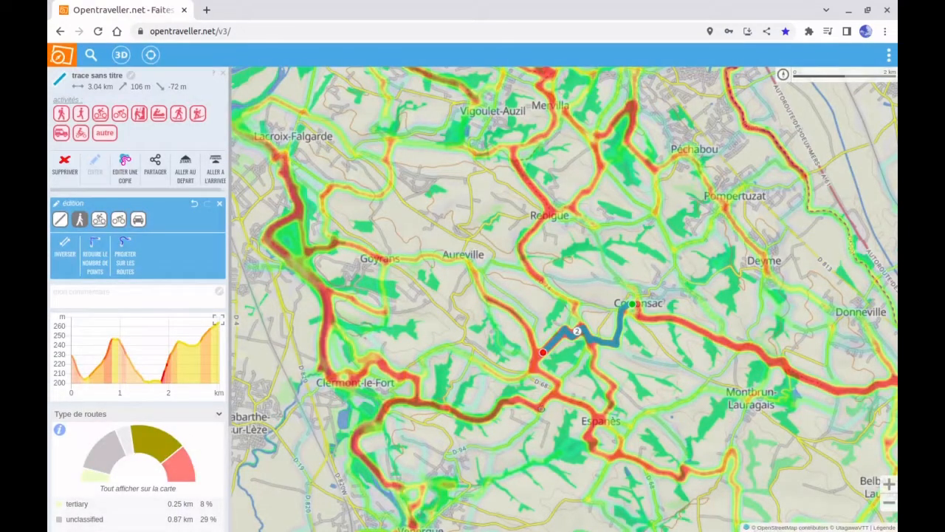
click(545, 410)
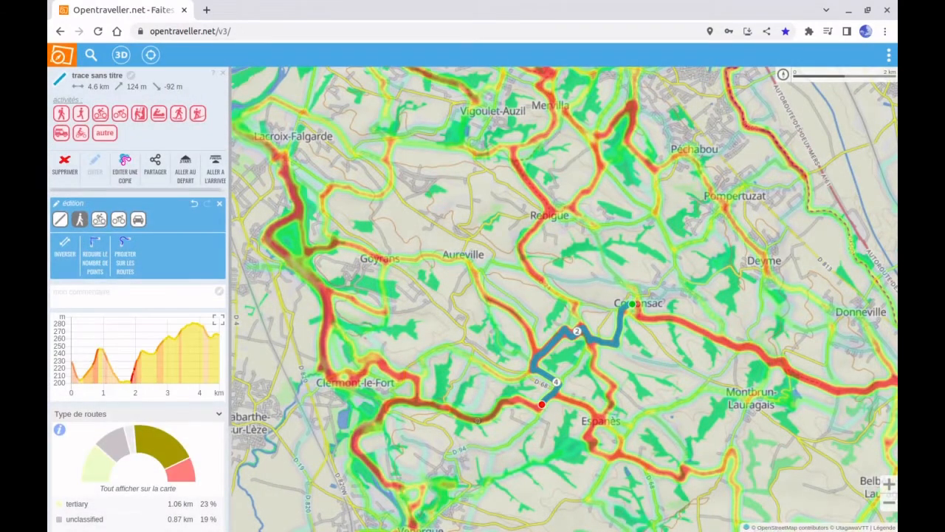
Extend the trace west along the heatmap paths to Clermont-le-Fort, reaching about 10.3 km in total.
click(418, 403)
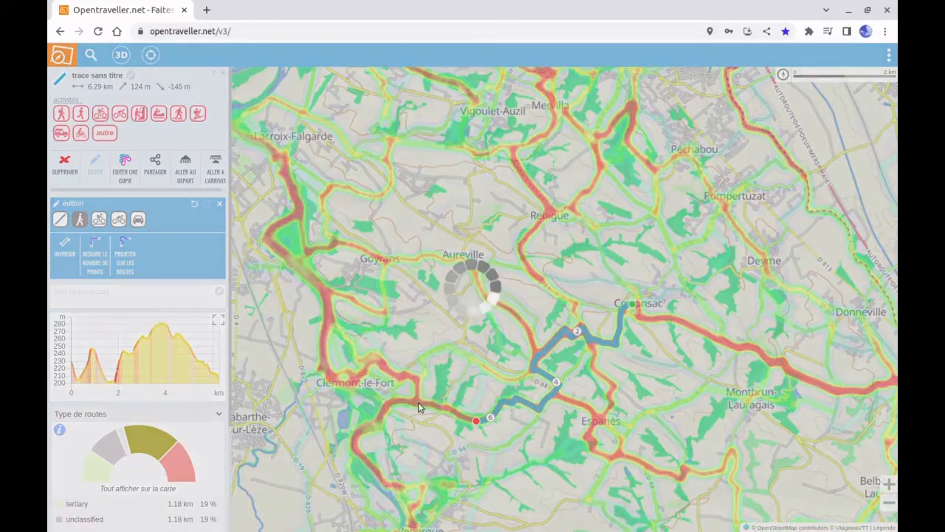
click(411, 378)
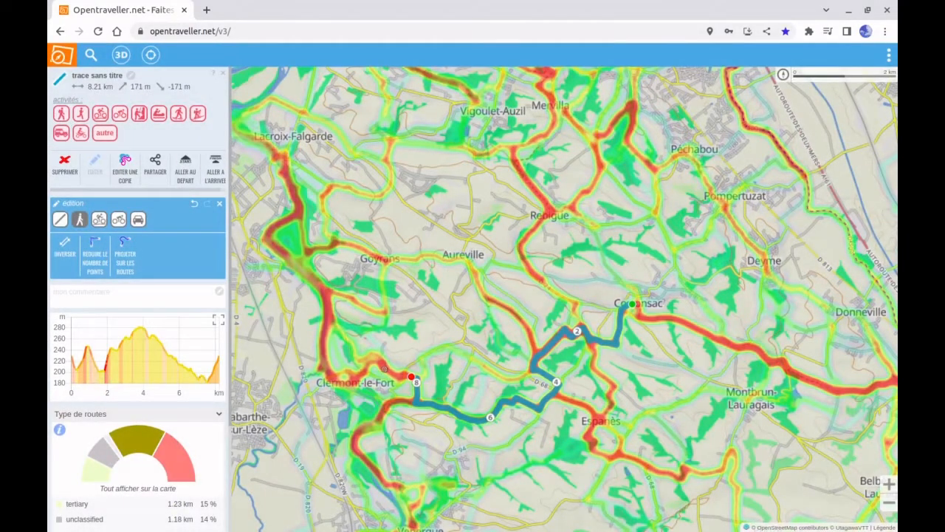
click(384, 369)
click(369, 364)
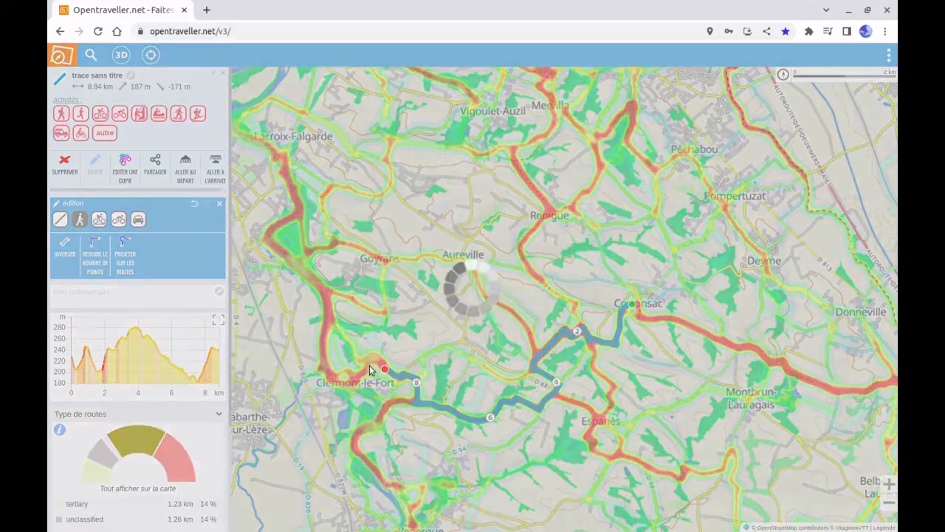
click(357, 381)
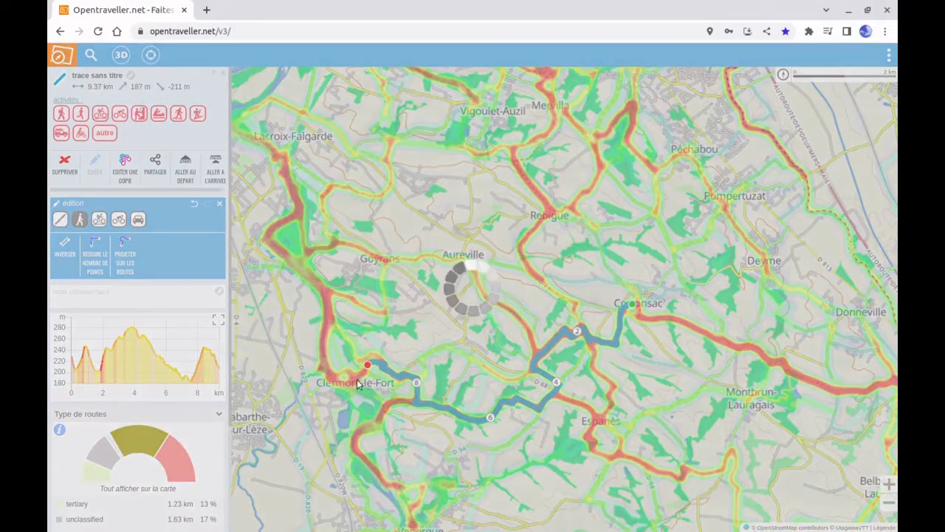
click(340, 383)
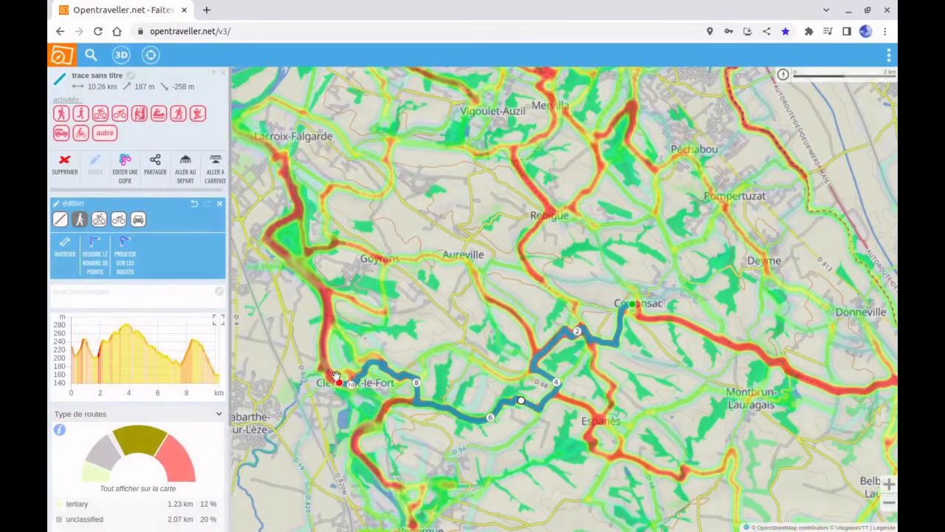
click(322, 347)
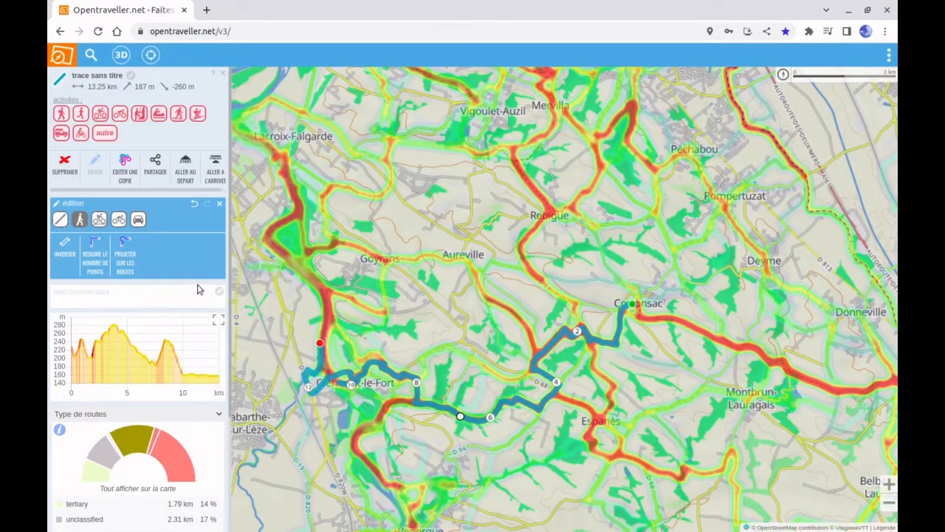
click(194, 205)
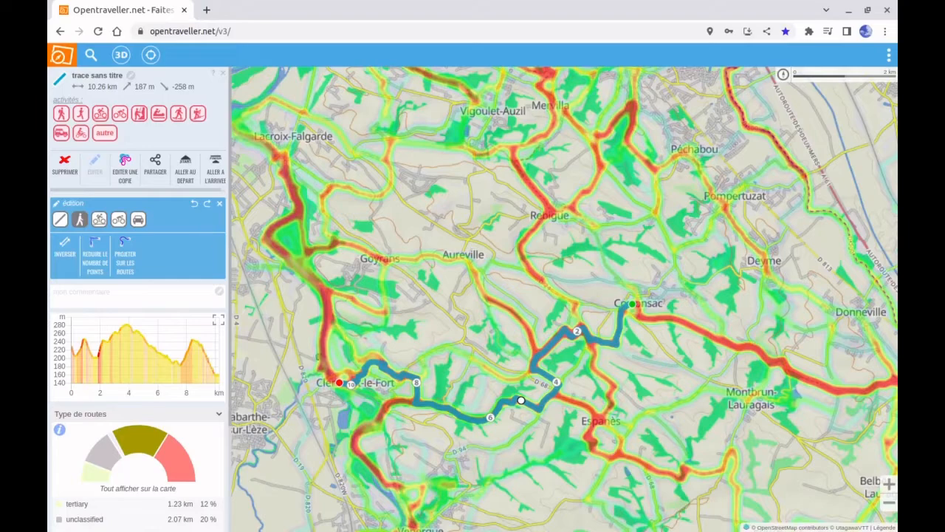
click(327, 374)
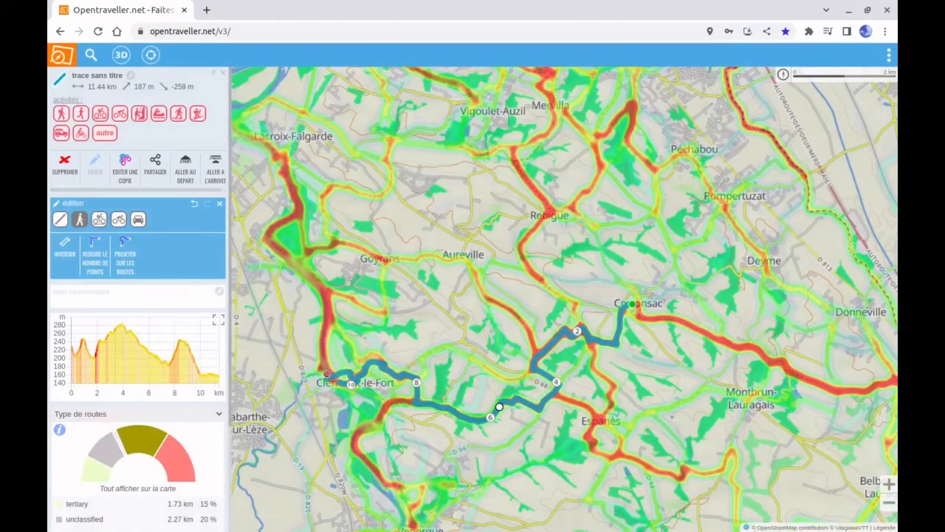
click(196, 202)
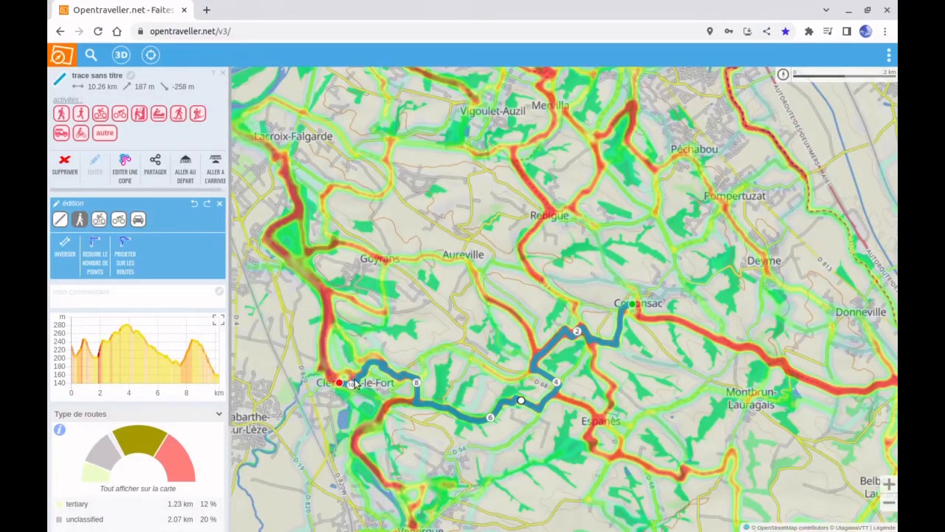
Extend the trace north from Clermont-le-Fort along the red riverside heatmap path to just west of Goyrans, about 13 km in total.
scroll(355, 380, up, 2)
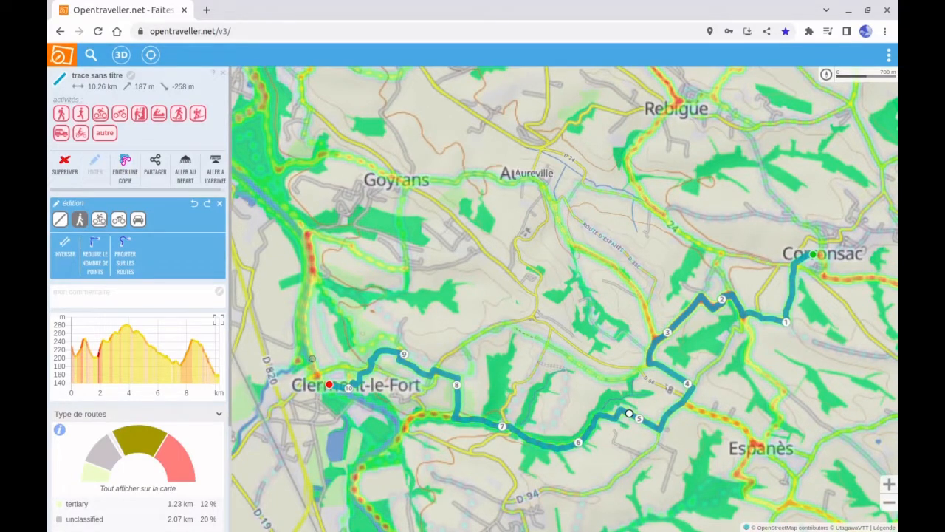
click(312, 359)
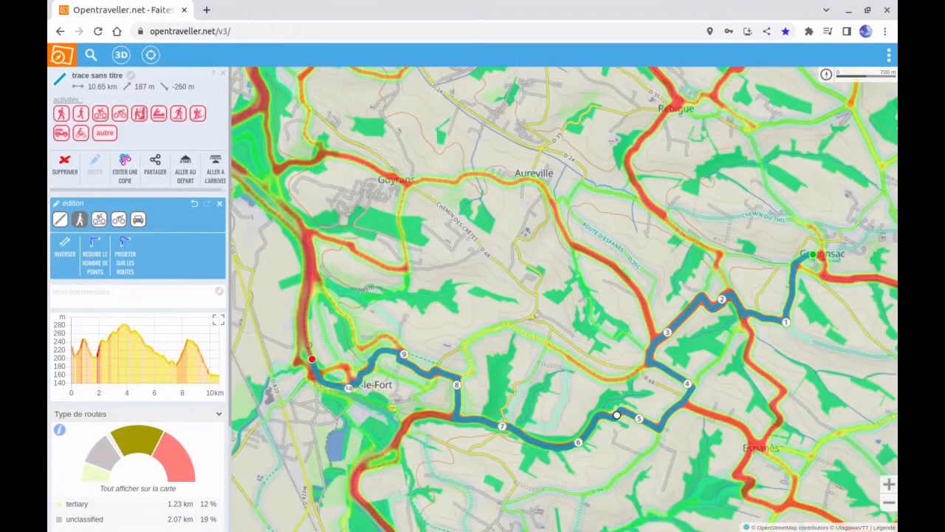
scroll(312, 359, down, 2)
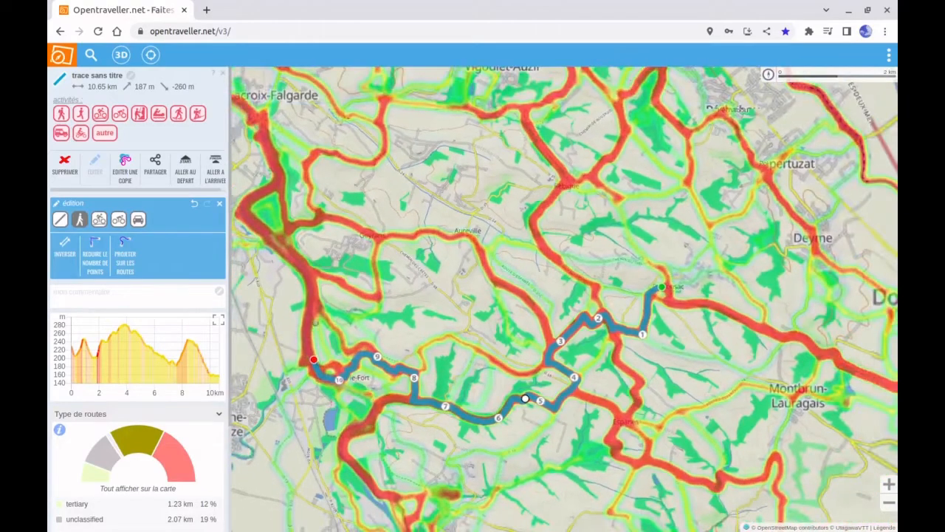
click(311, 316)
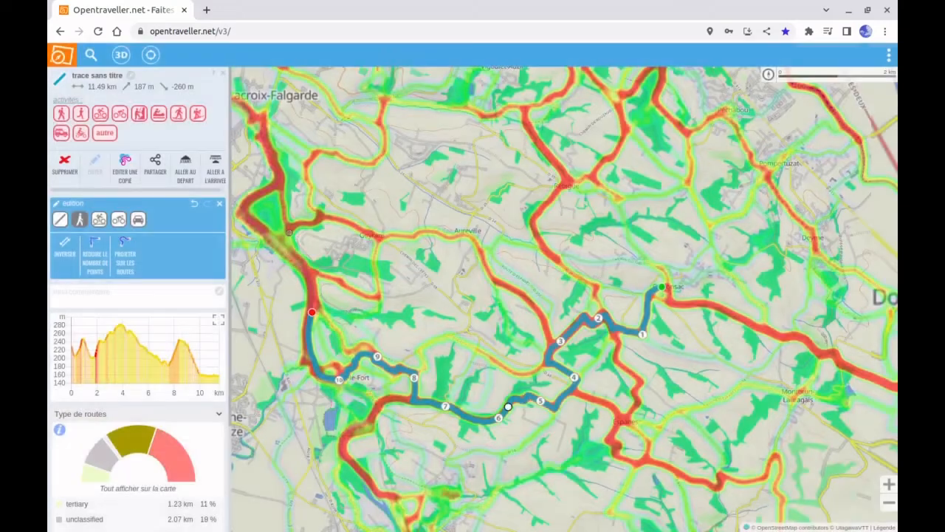
click(288, 232)
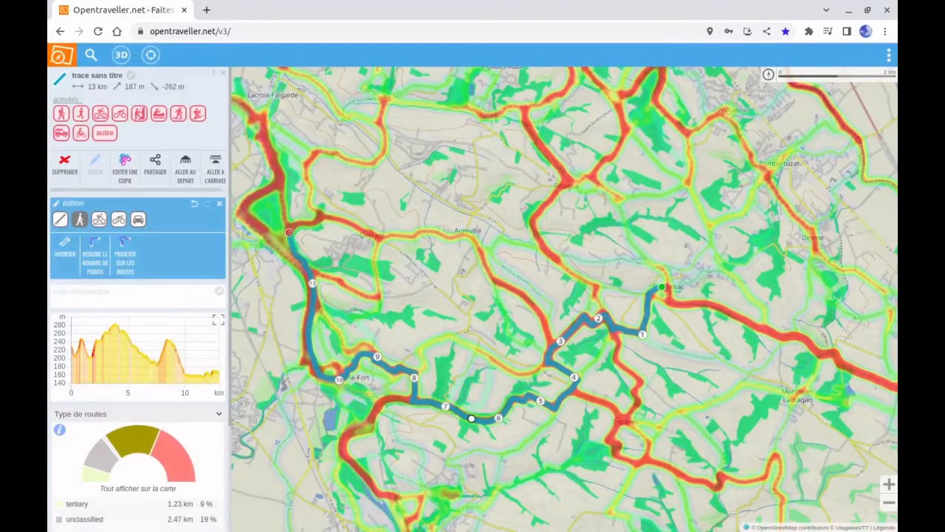
Route the trace east through Goyrans and Aureville and close the loop at the Corronsac start with a straight segment, about 22.2 km in total.
click(376, 238)
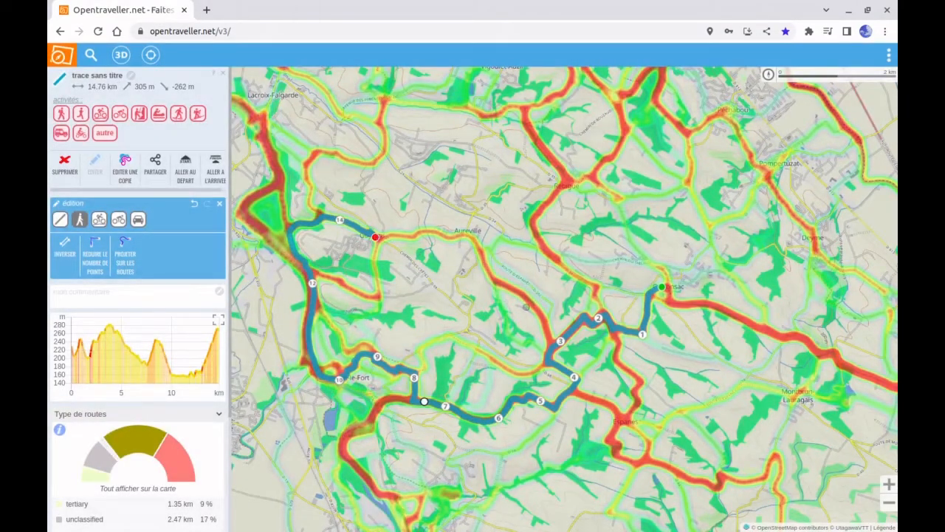
click(543, 319)
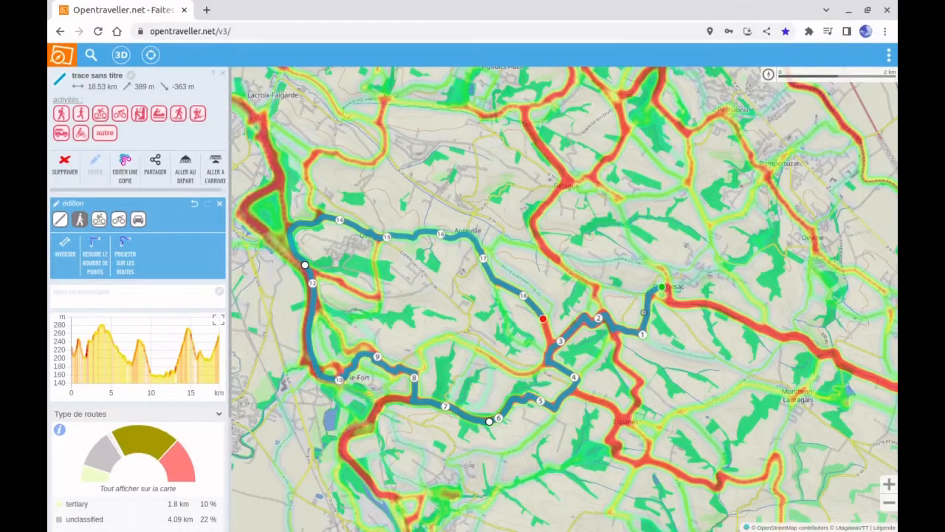
click(648, 311)
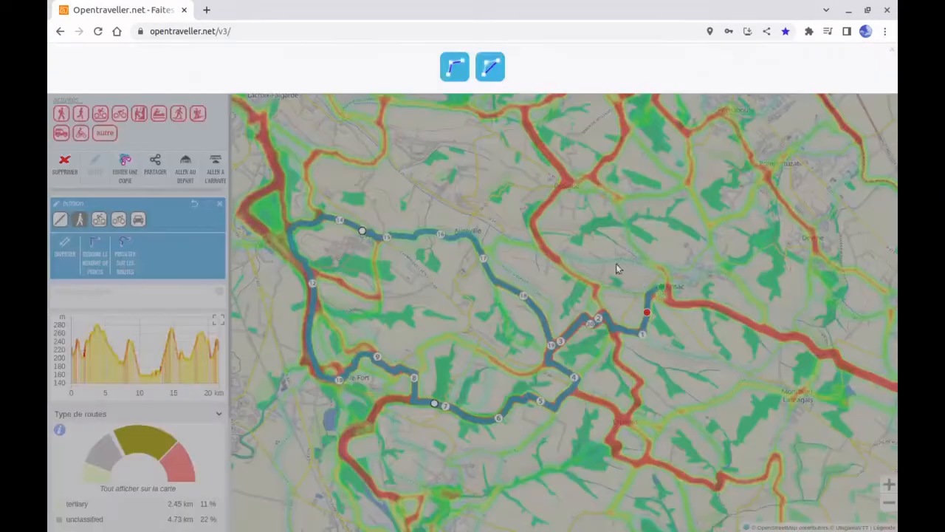
click(491, 67)
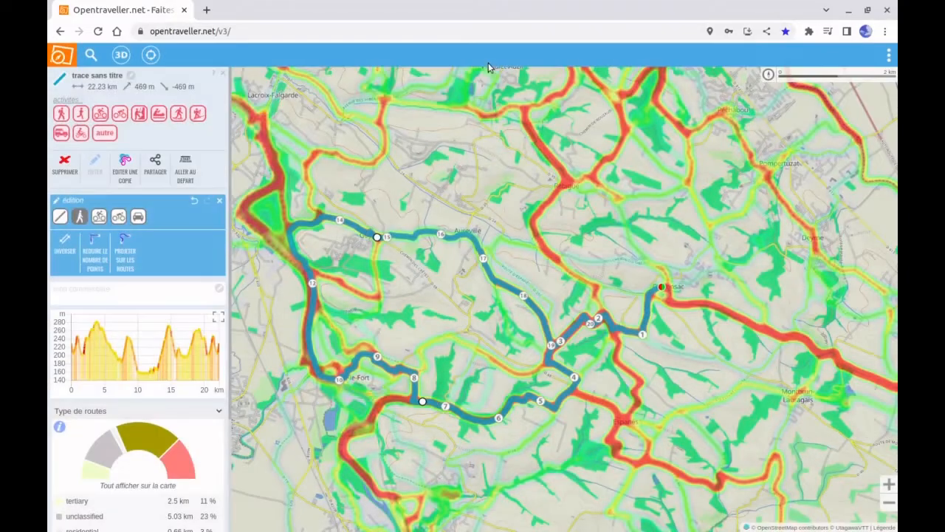
Enlarge the elevation profile and examine where the path, residential and tertiary road types lie along the finished loop.
drag(530, 167, 563, 171)
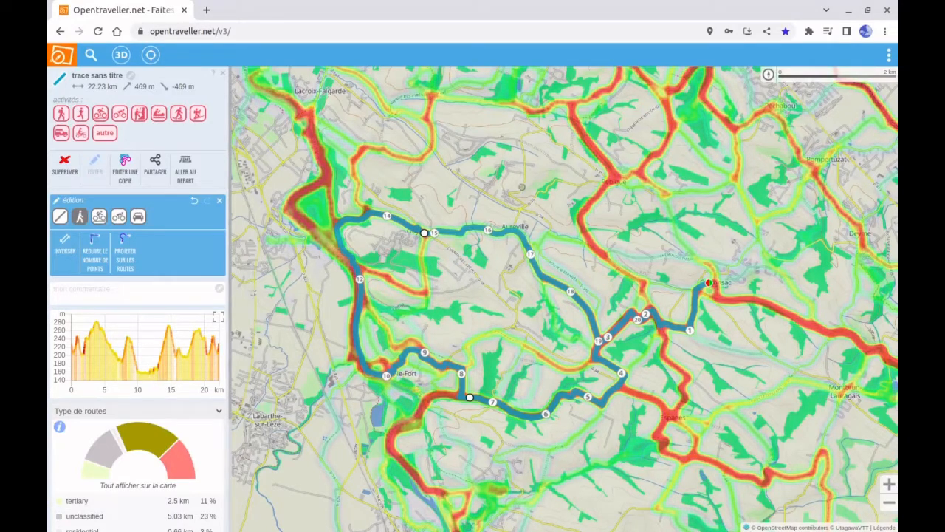
click(219, 317)
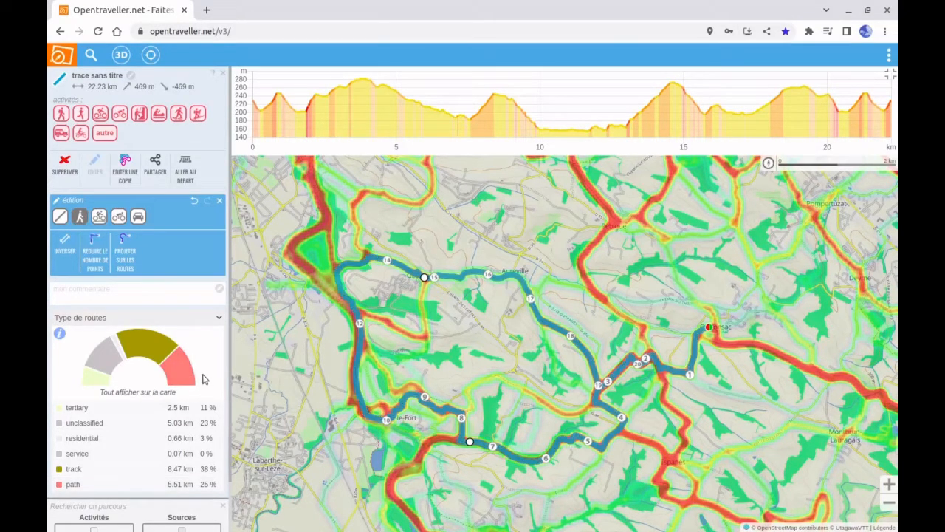
mouse_move(189, 379)
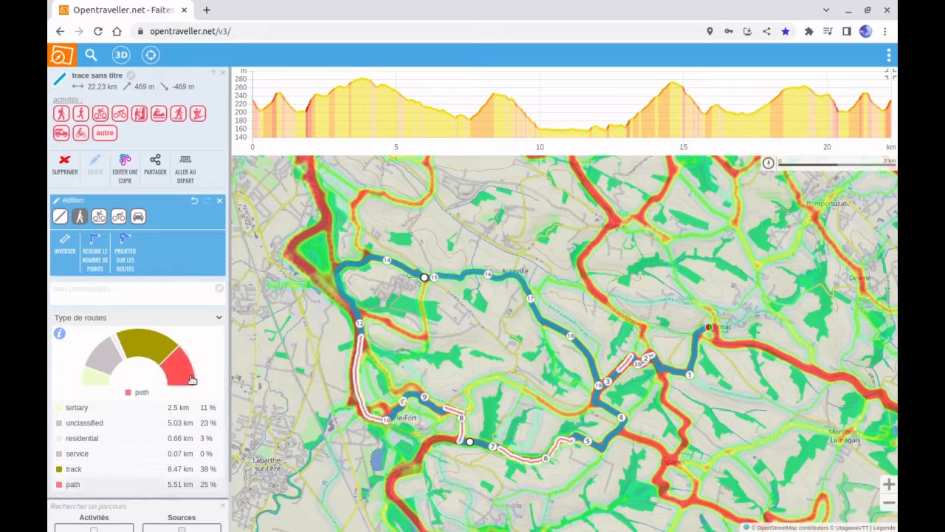
mouse_move(155, 353)
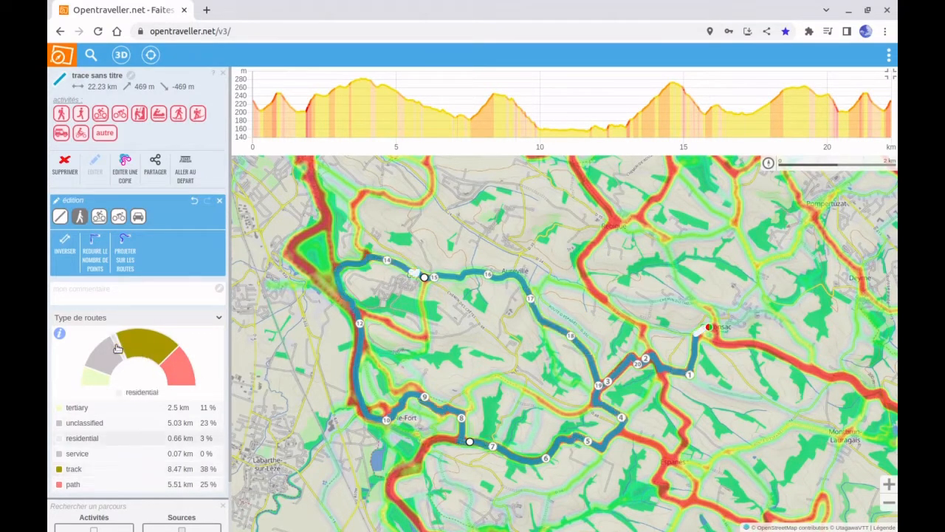
mouse_move(92, 384)
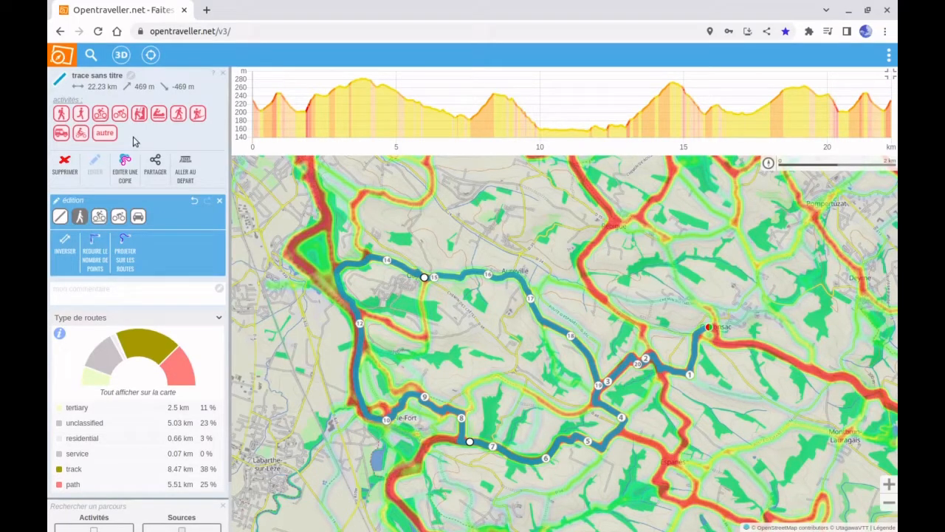
Set mountain biking as the activity of the untitled trace.
click(101, 115)
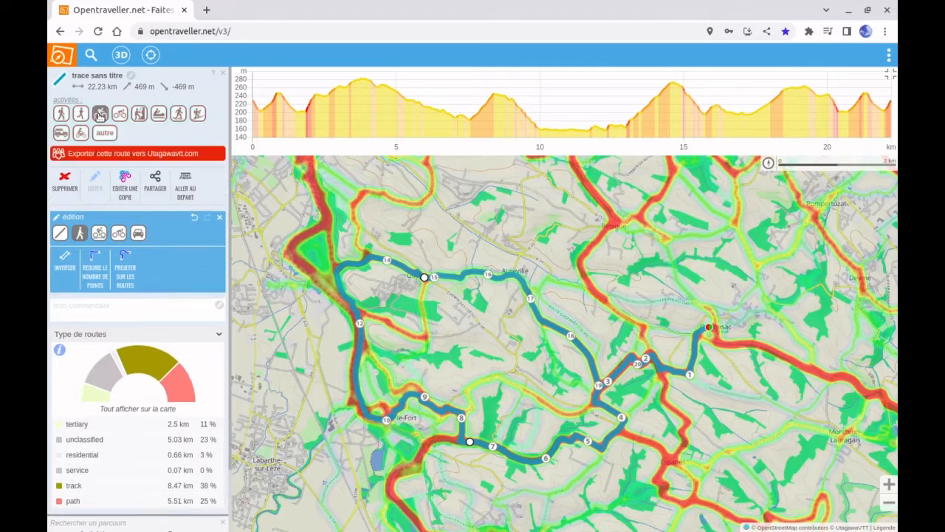